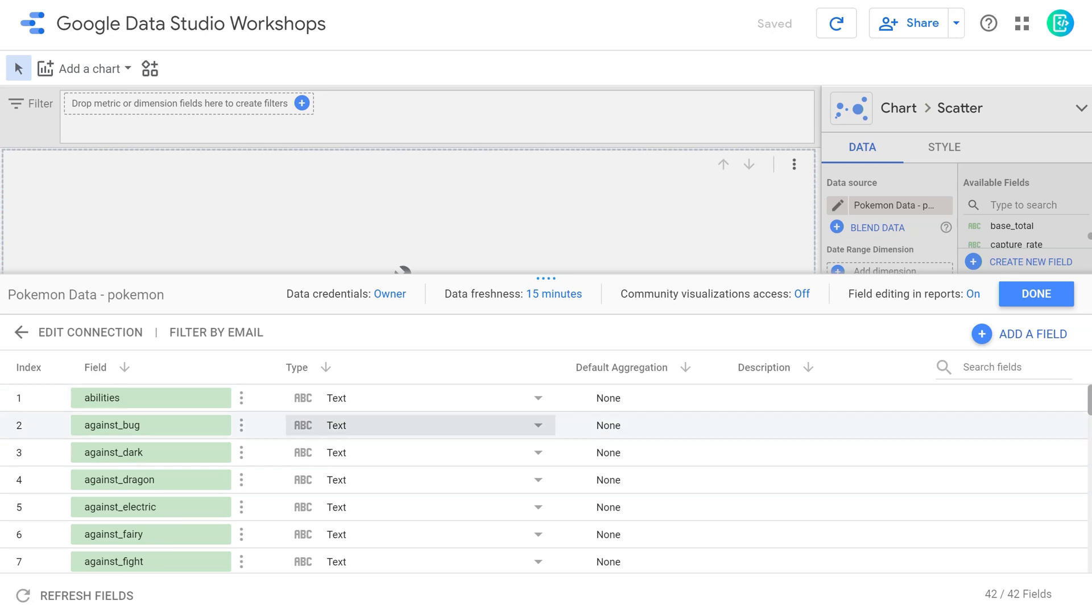
# Change the data type of the fields from against_bug through against_ground in the Pokemon data source to Number
pyautogui.click(341, 423)
pyautogui.moveTo(369, 421)
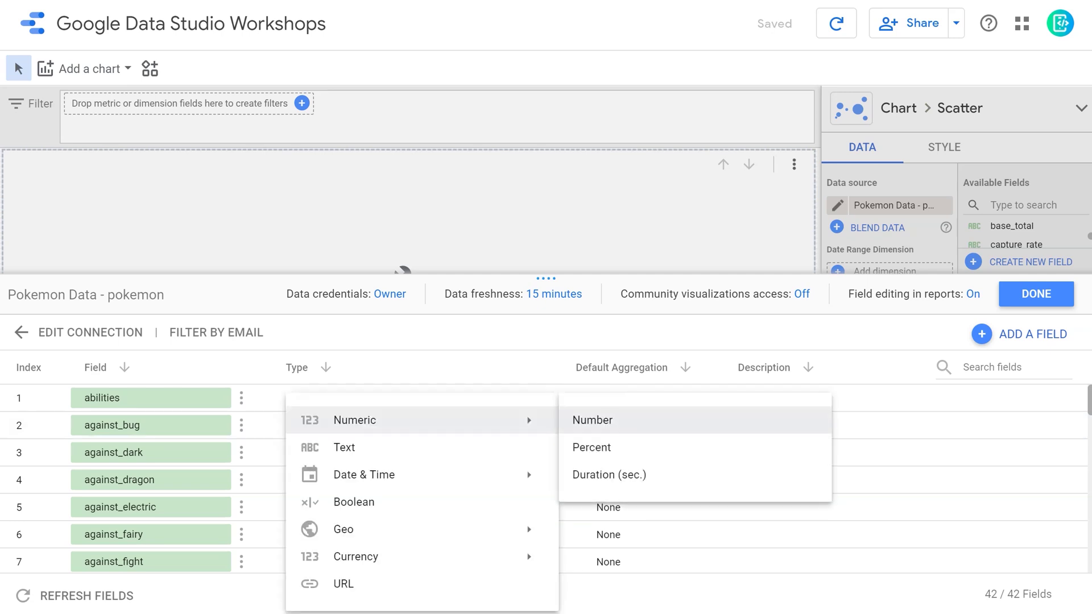
pyautogui.click(592, 420)
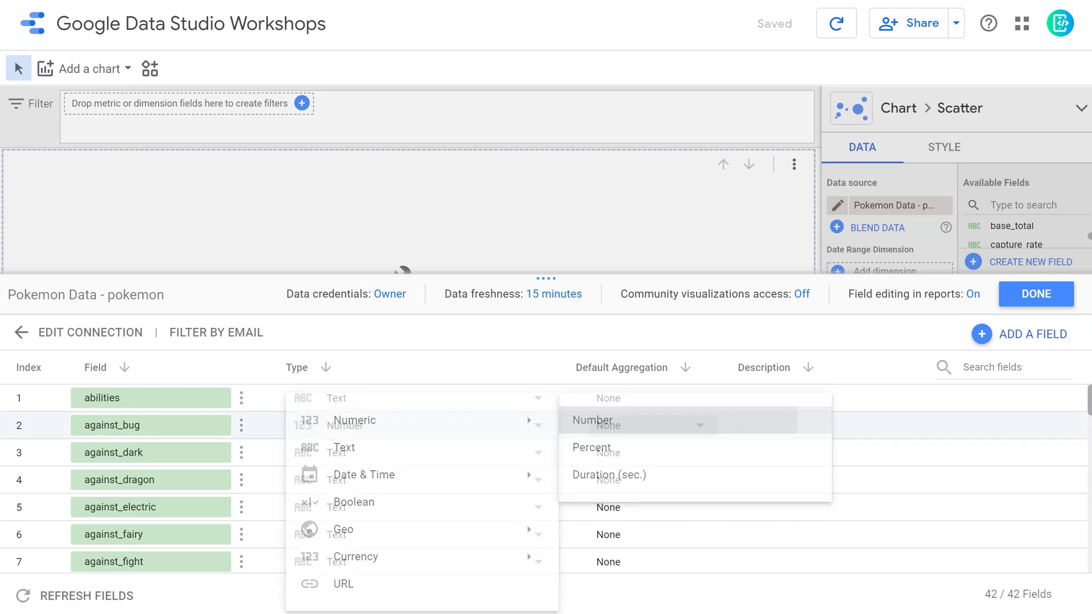
pyautogui.scroll(-10, 546, 478)
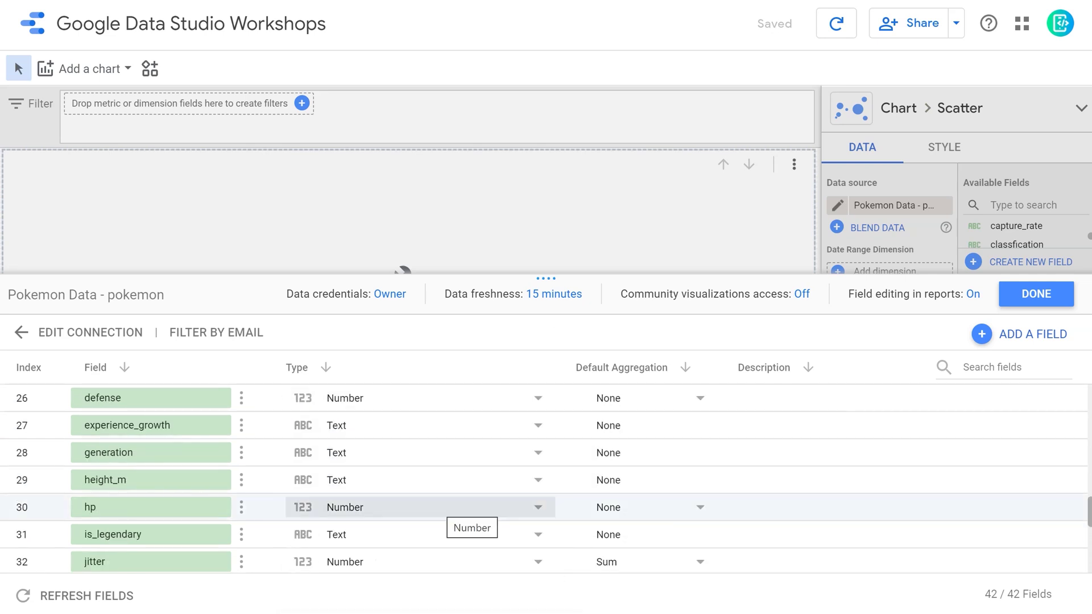
pyautogui.scroll(-3, 546, 478)
pyautogui.scroll(2, 546, 478)
pyautogui.click(370, 418)
pyautogui.moveTo(370, 420)
pyautogui.click(592, 420)
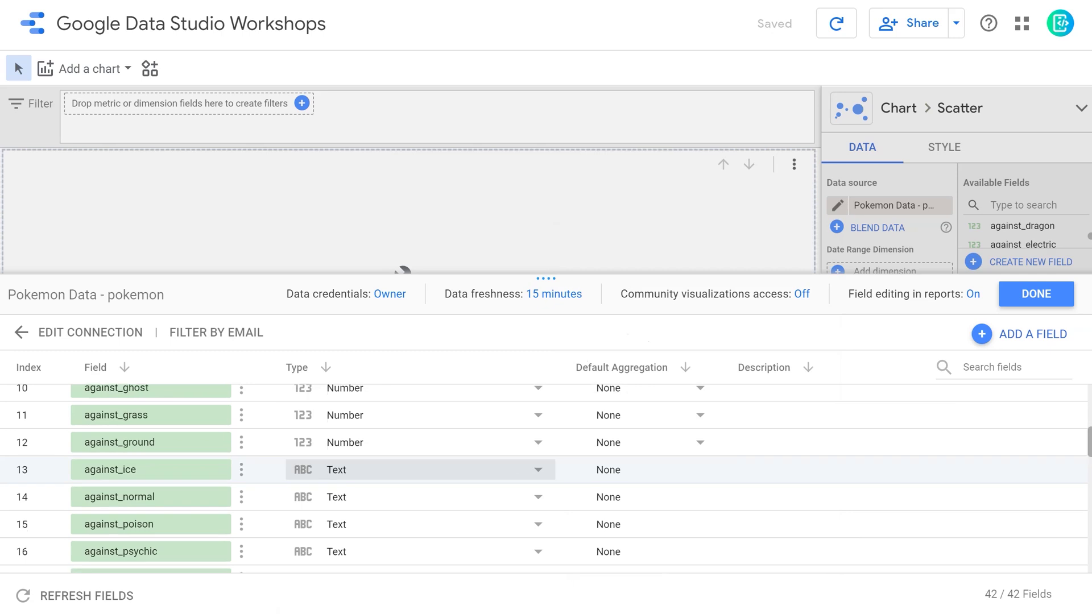
# Change the remaining numeric fields to the Number type, including against_ice through against_water, attack, the base stats and is_legendary
pyautogui.scroll(-2, 549, 483)
pyautogui.click(398, 473)
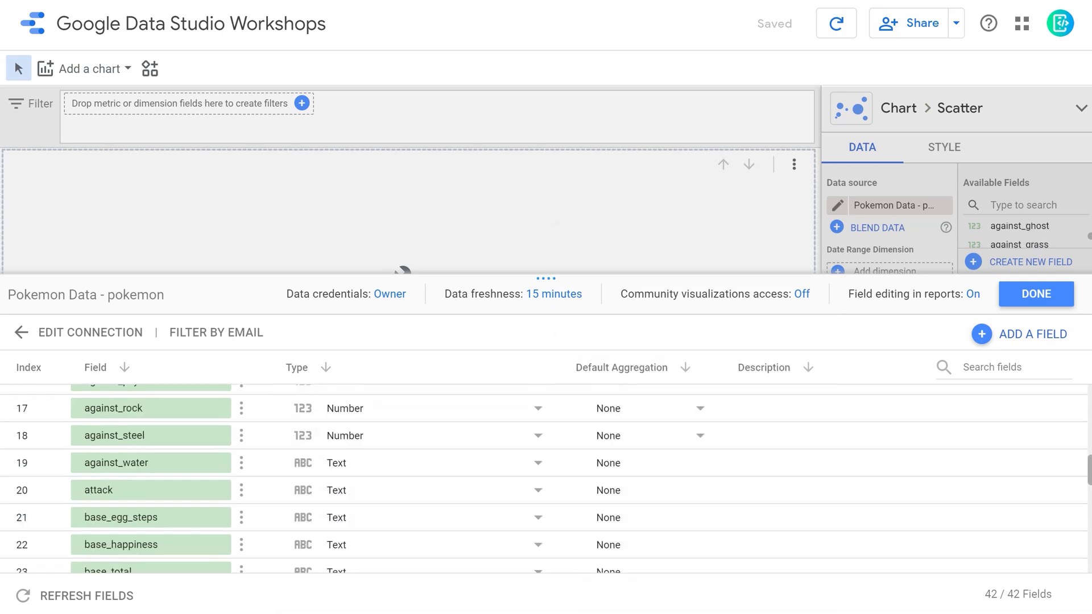
pyautogui.click(369, 462)
pyautogui.moveTo(398, 420)
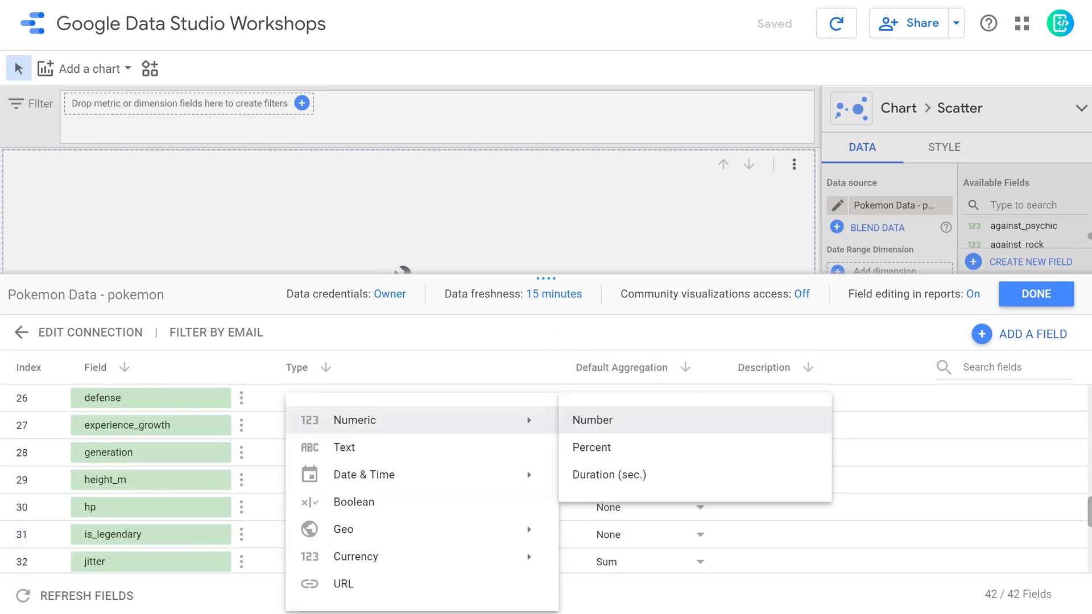
pyautogui.moveTo(364, 474)
pyautogui.click(587, 588)
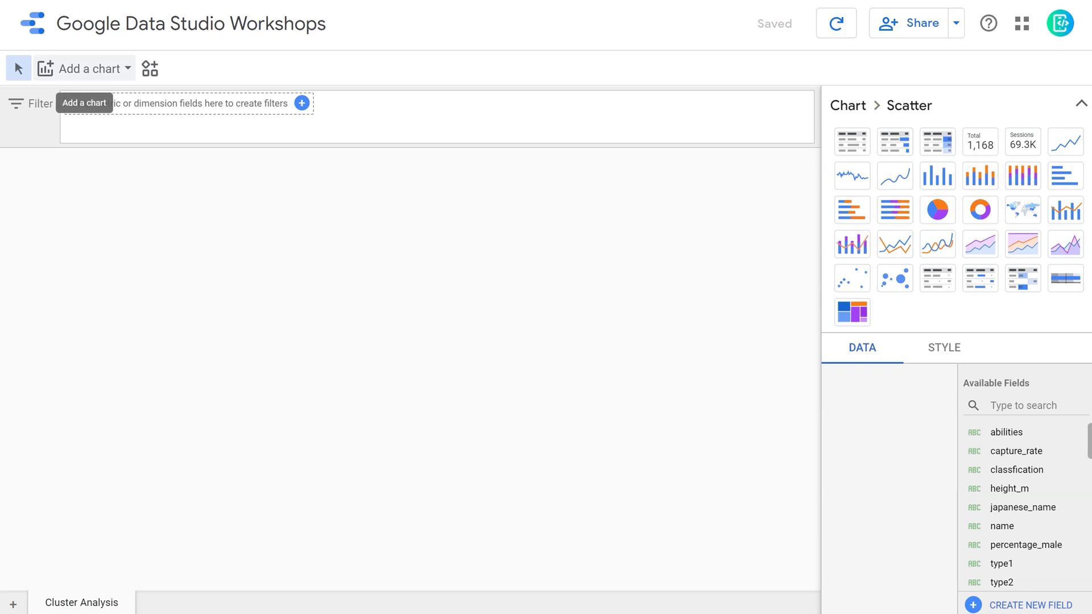
# Add a bubble chart to the Cluster Analysis page
pyautogui.click(80, 68)
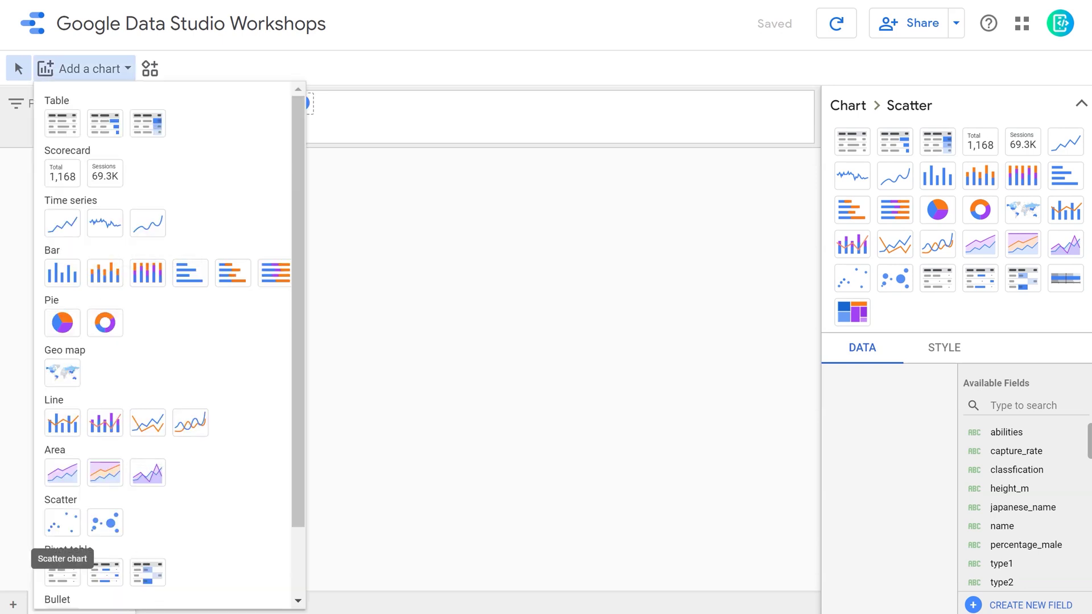
pyautogui.click(104, 522)
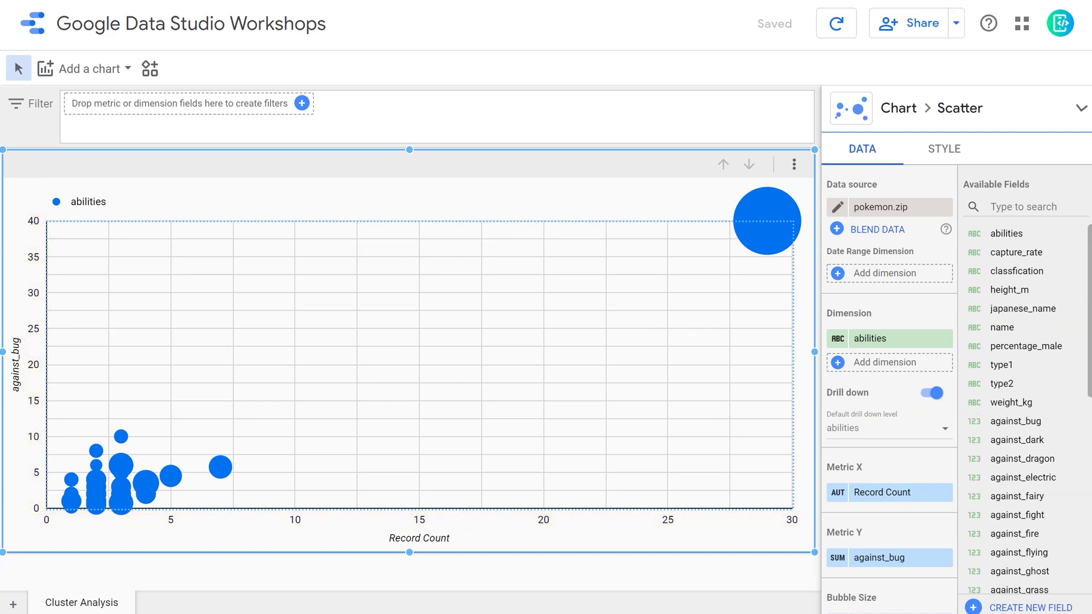
pyautogui.scroll(-7, 1018, 564)
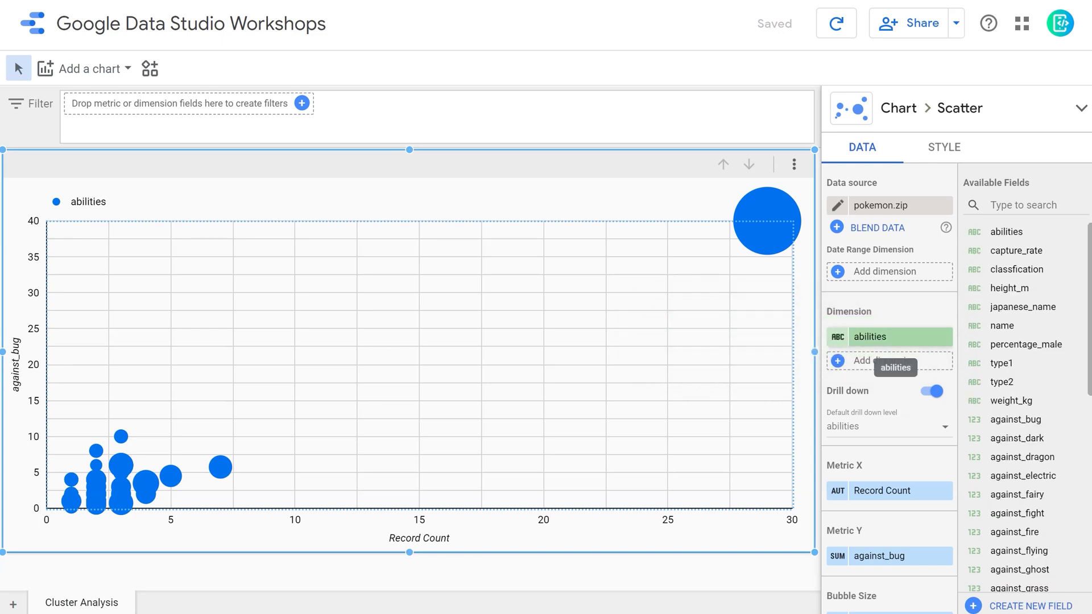
# Replace the chart's abilities dimension with type1 and turn off drill down
pyautogui.click(887, 337)
pyautogui.scroll(-12, 870, 436)
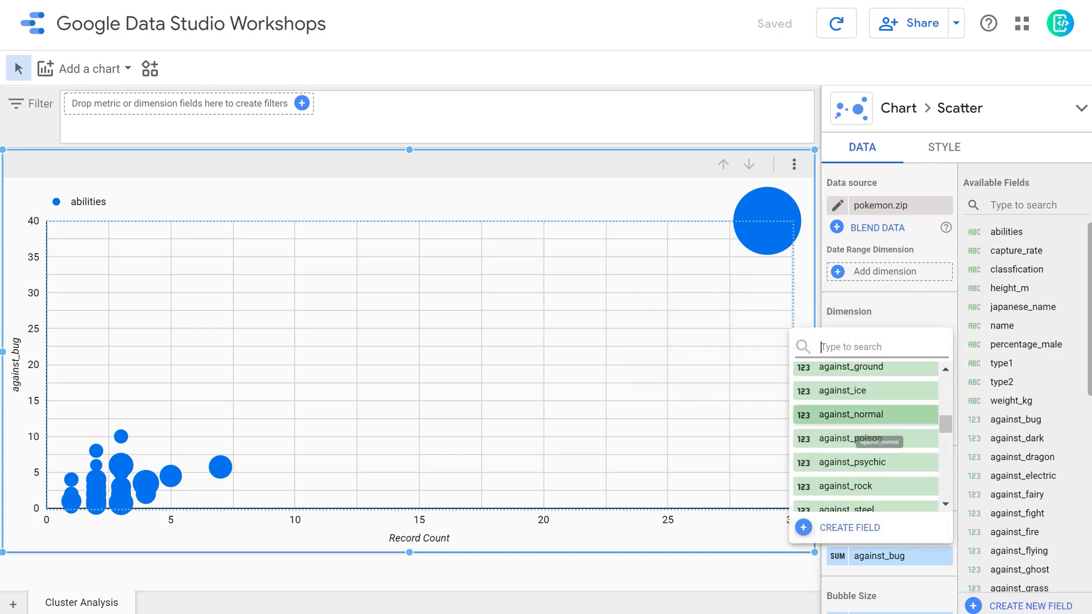
pyautogui.scroll(-2, 875, 441)
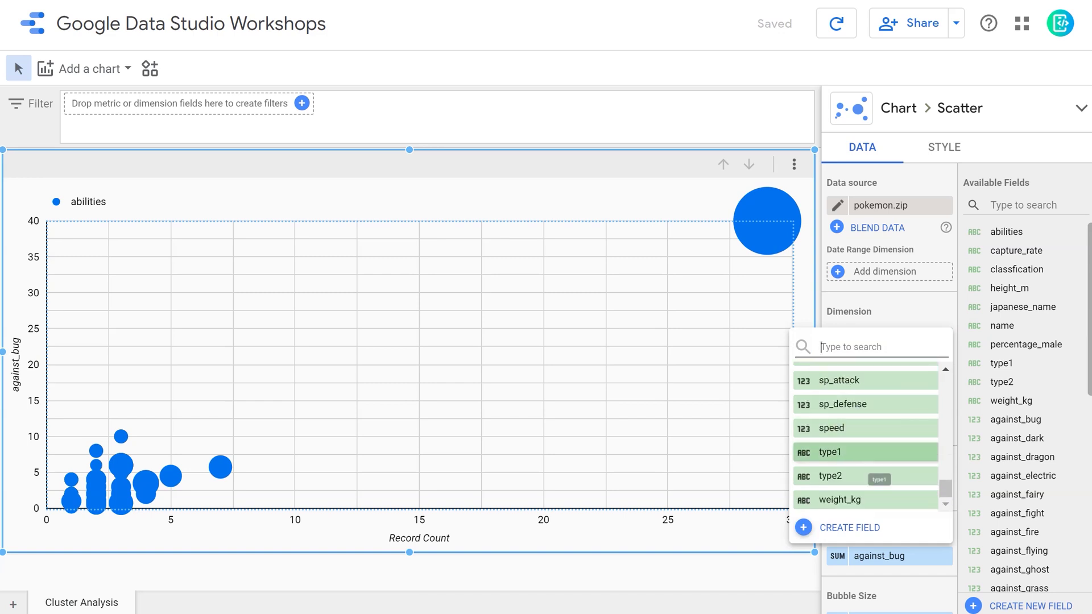
pyautogui.click(879, 455)
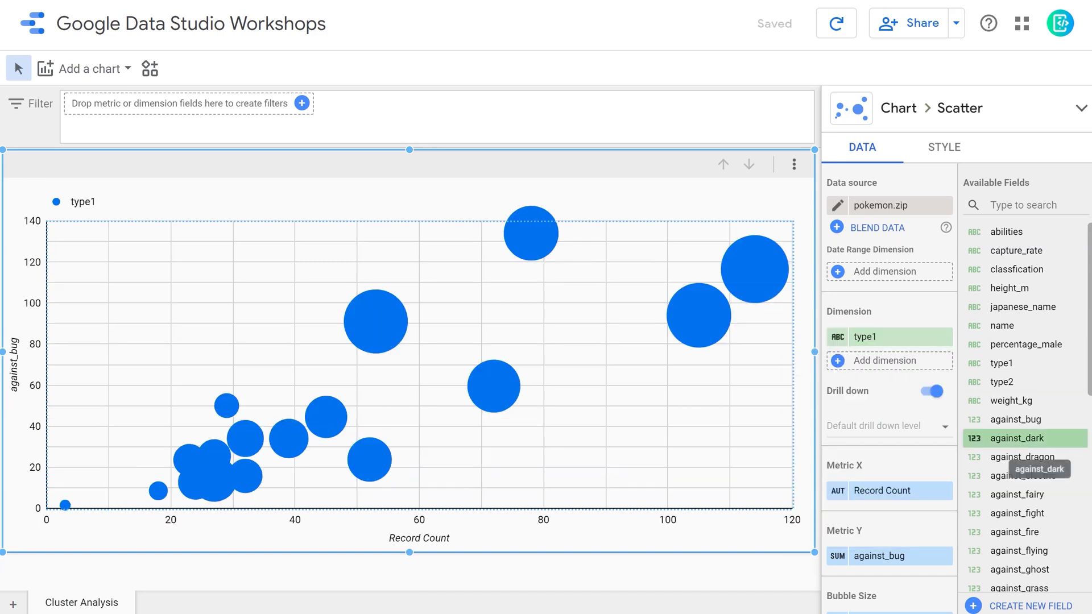
pyautogui.moveTo(1024, 364); pyautogui.dragTo(887, 336)
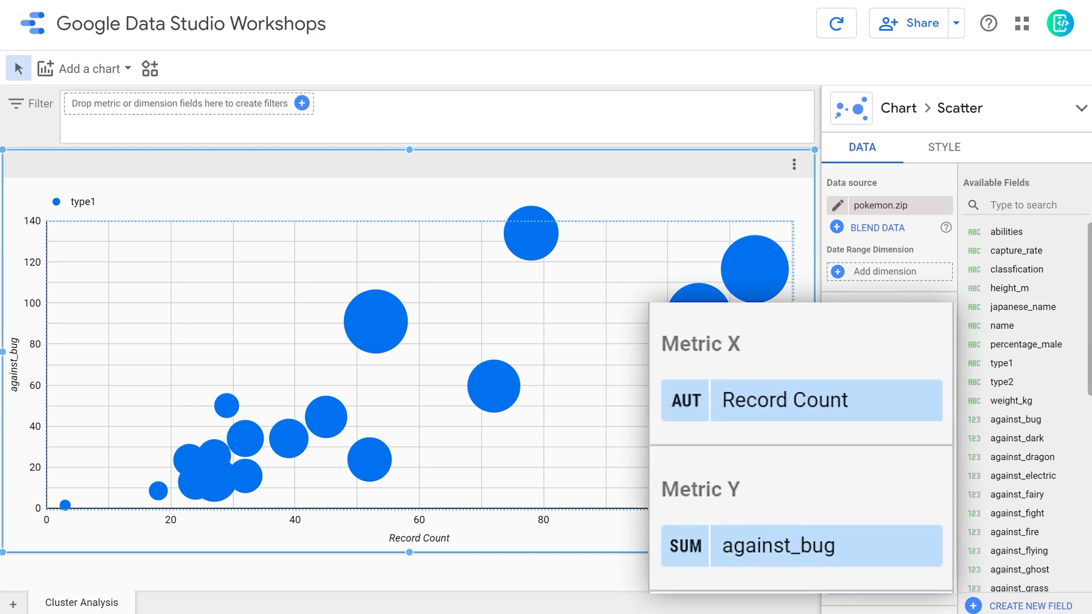
# Set the chart's Metric X to sp_attack with Average aggregation
pyautogui.scroll(-2, 887, 341)
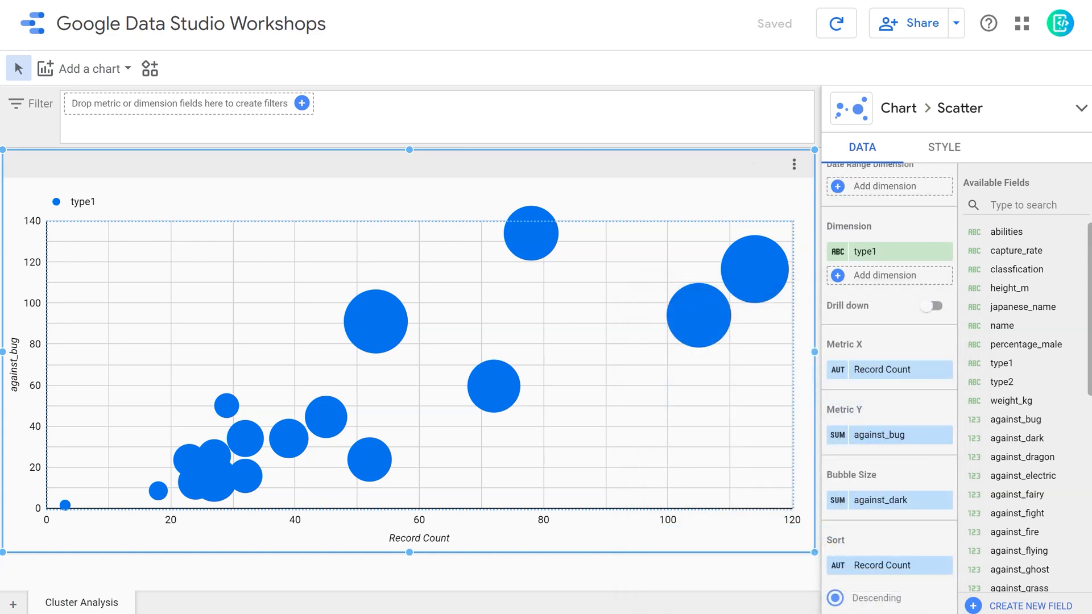
pyautogui.scroll(-5, 1023, 547)
pyautogui.scroll(-3, 1024, 540)
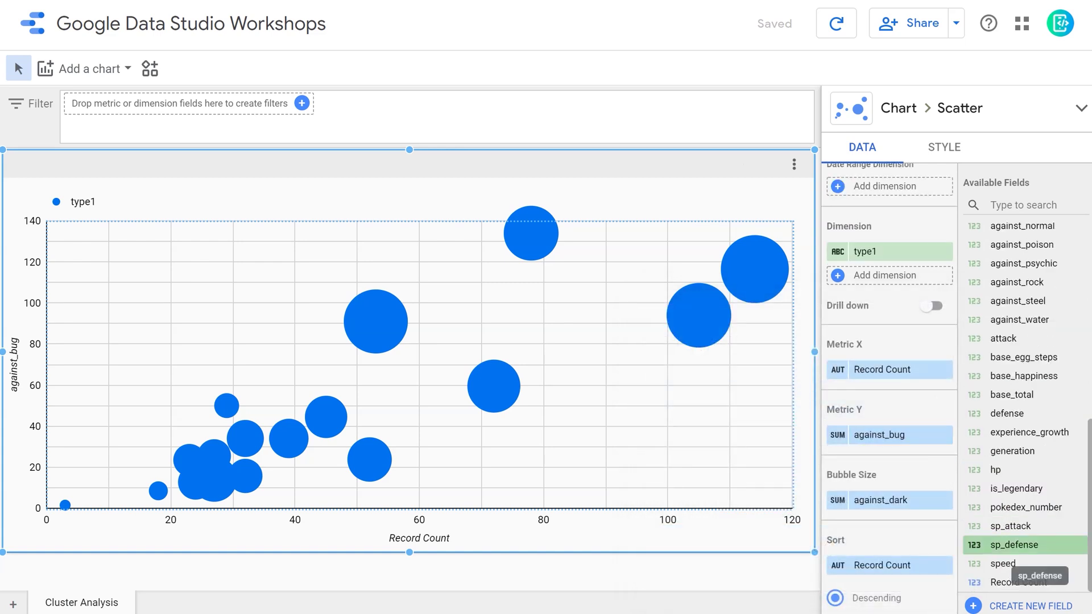
pyautogui.moveTo(1024, 526); pyautogui.dragTo(895, 373)
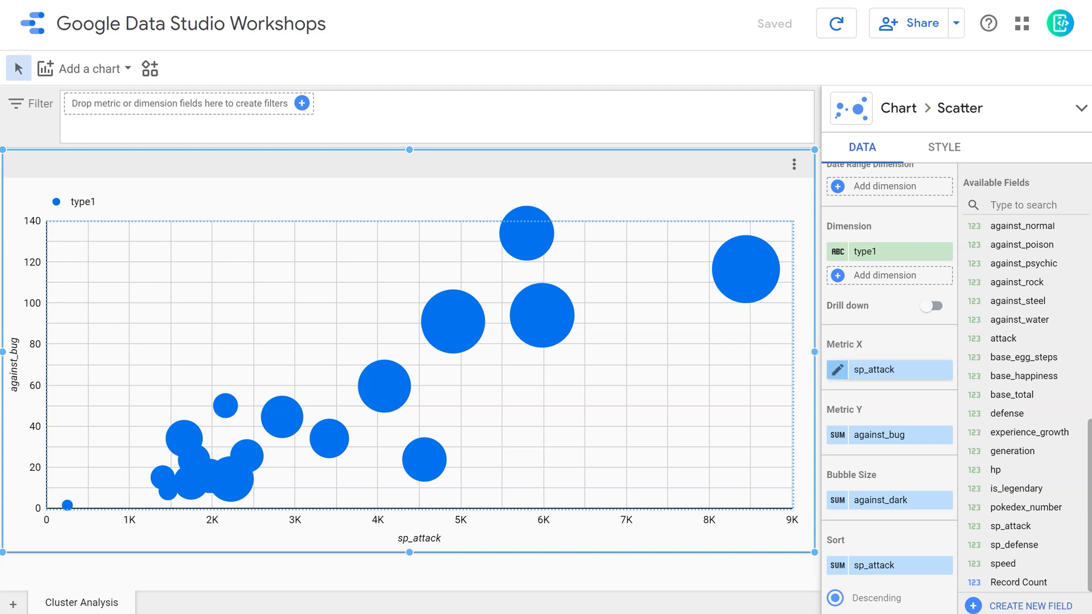
pyautogui.click(838, 370)
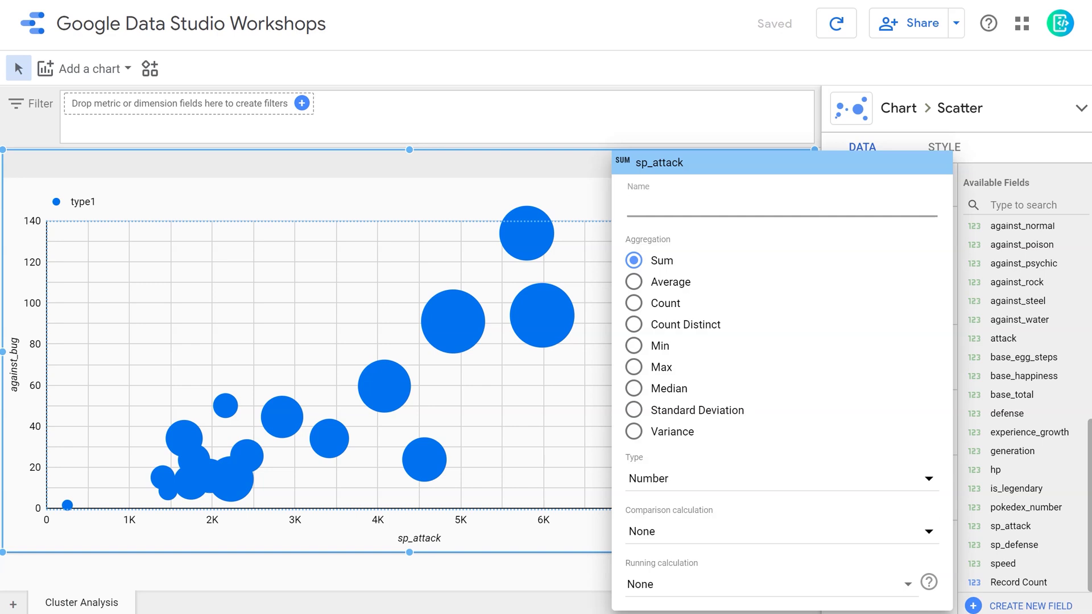
pyautogui.click(634, 282)
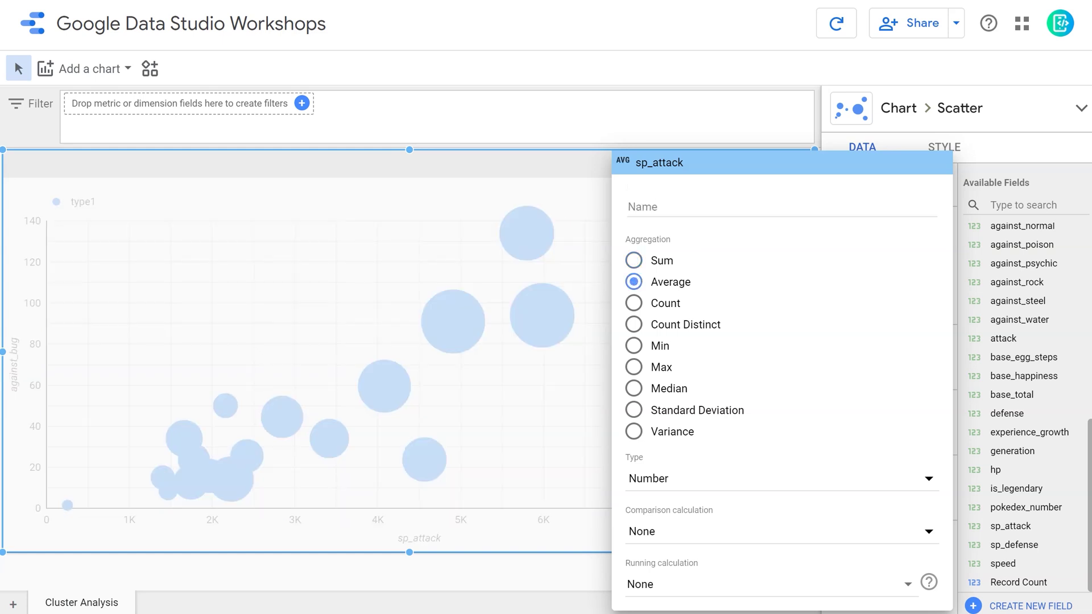
# Set Metric Y to sp_defense with Average aggregation and the bubble size to Record Count
pyautogui.moveTo(1014, 544); pyautogui.dragTo(896, 455)
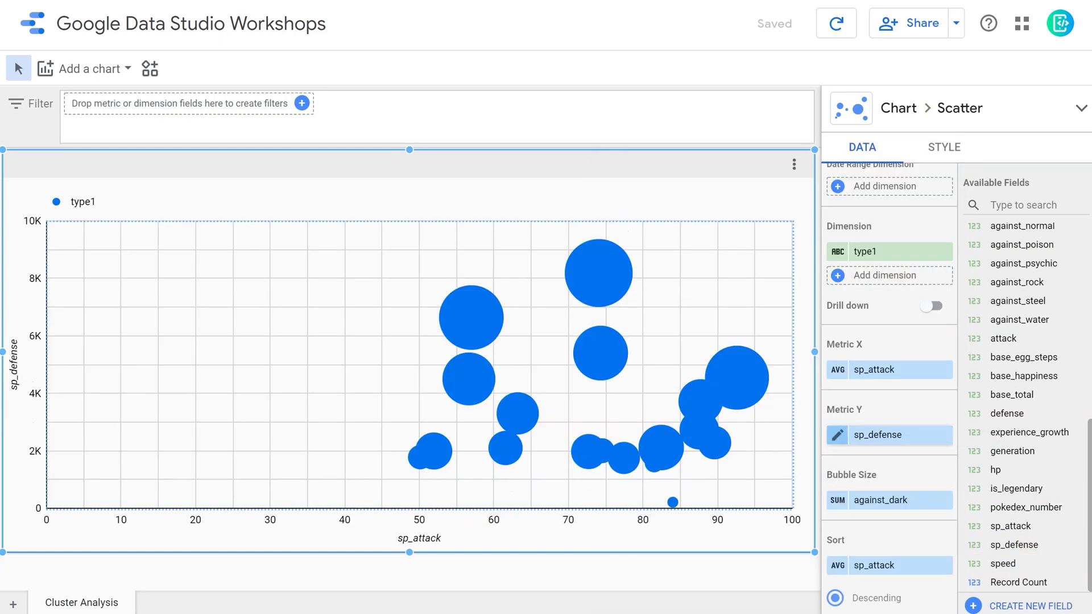
pyautogui.click(837, 435)
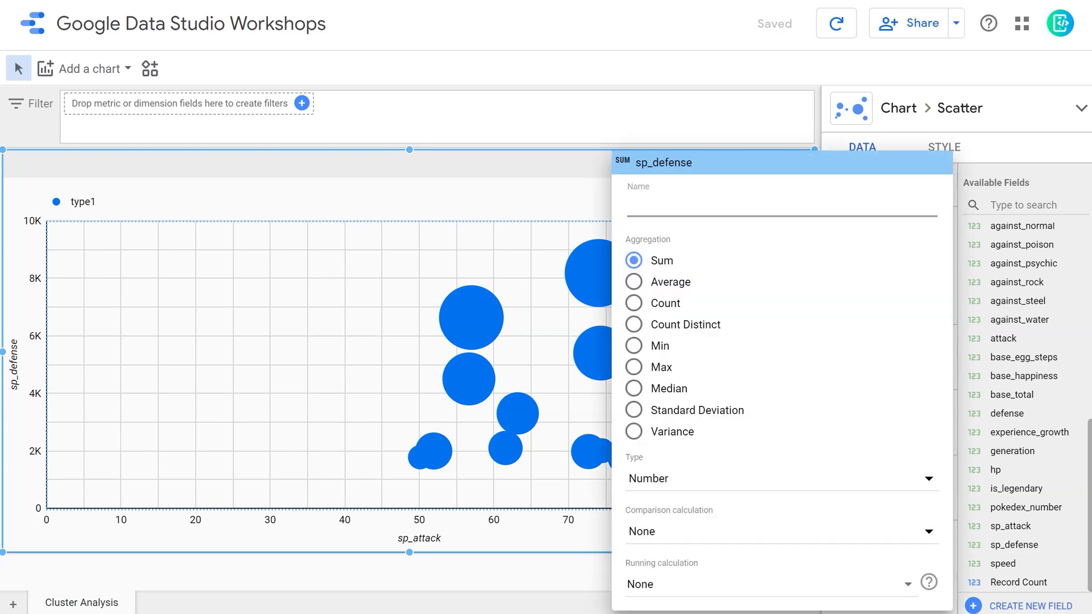
pyautogui.click(633, 281)
pyautogui.press('Escape')
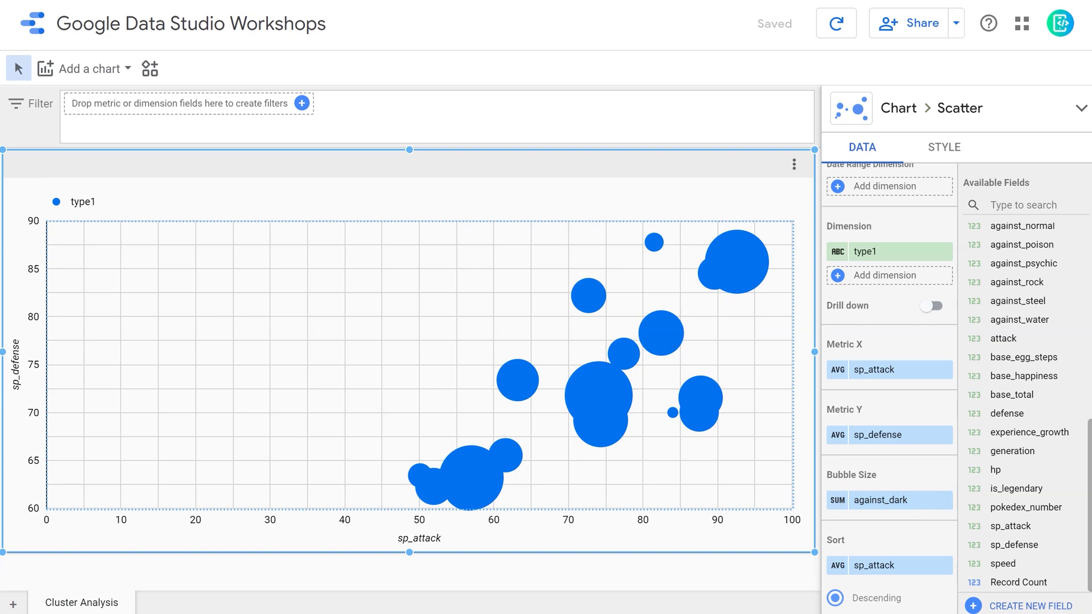
pyautogui.moveTo(1018, 582); pyautogui.dragTo(889, 500)
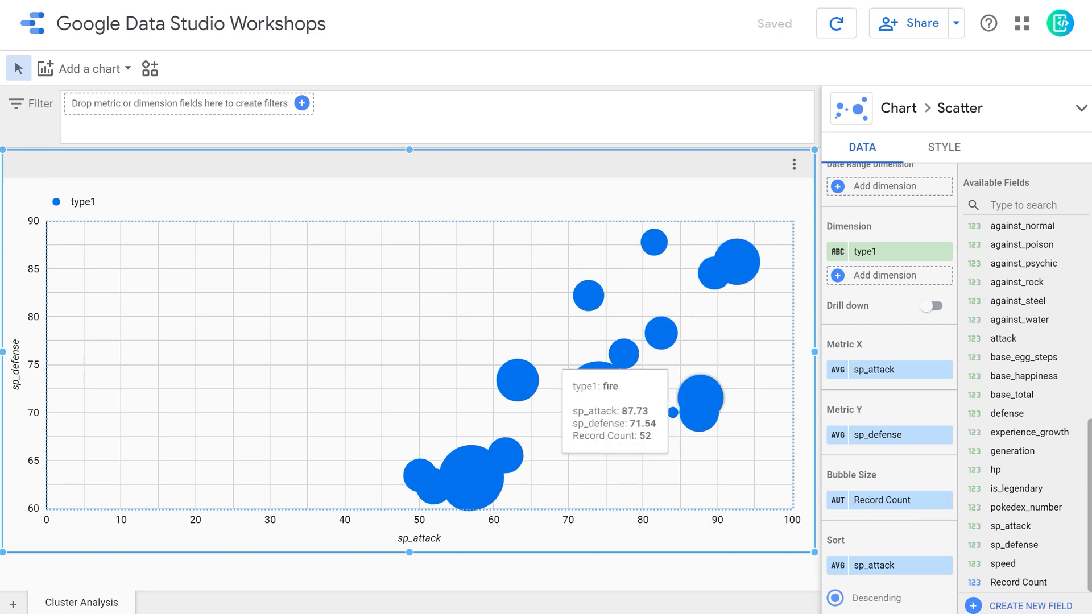
pyautogui.moveTo(737, 262)
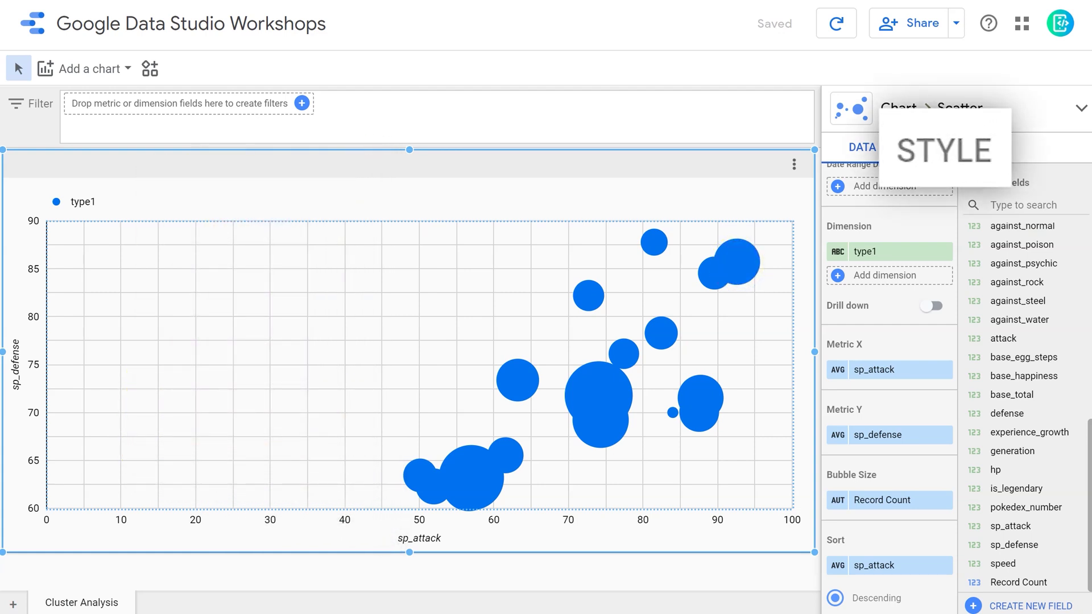
# Show data labels on the bubbles and set the bubble color to the type1 dimension
pyautogui.click(944, 147)
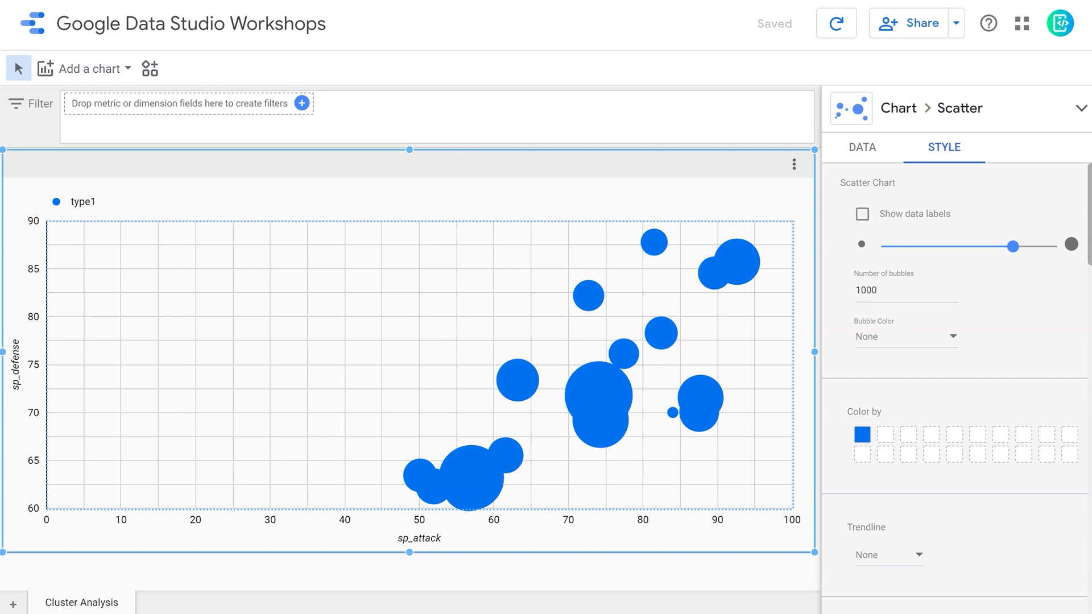
pyautogui.click(863, 214)
pyautogui.moveTo(1013, 247)
pyautogui.mouseDown()
pyautogui.moveTo(916, 247)
pyautogui.moveTo(1068, 247)
pyautogui.moveTo(943, 246)
pyautogui.moveTo(1031, 246)
pyautogui.moveTo(1012, 246)
pyautogui.mouseUp()
pyautogui.click(906, 337)
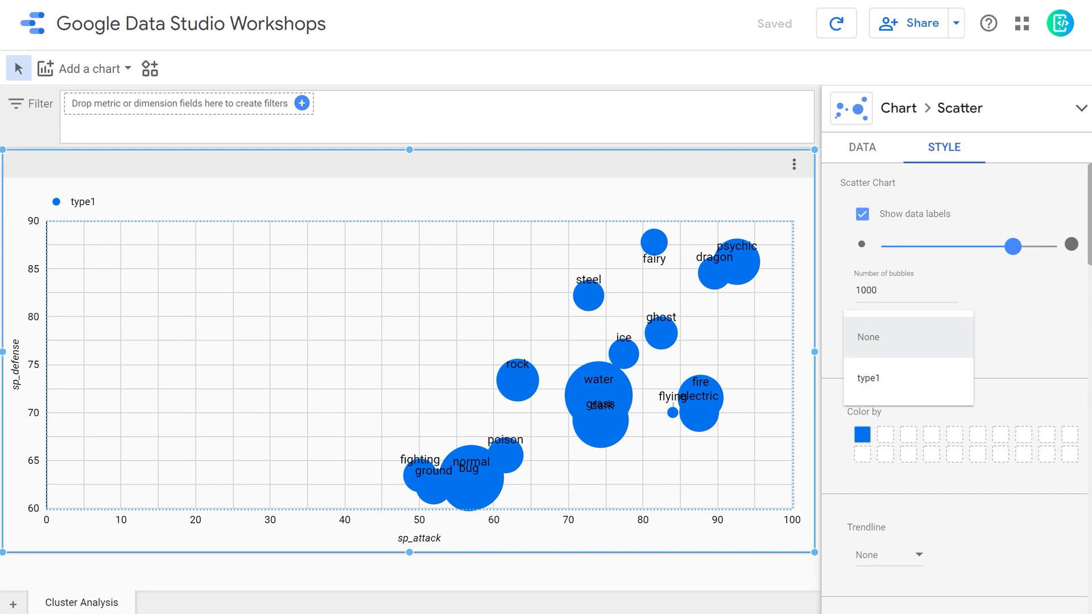
pyautogui.click(869, 378)
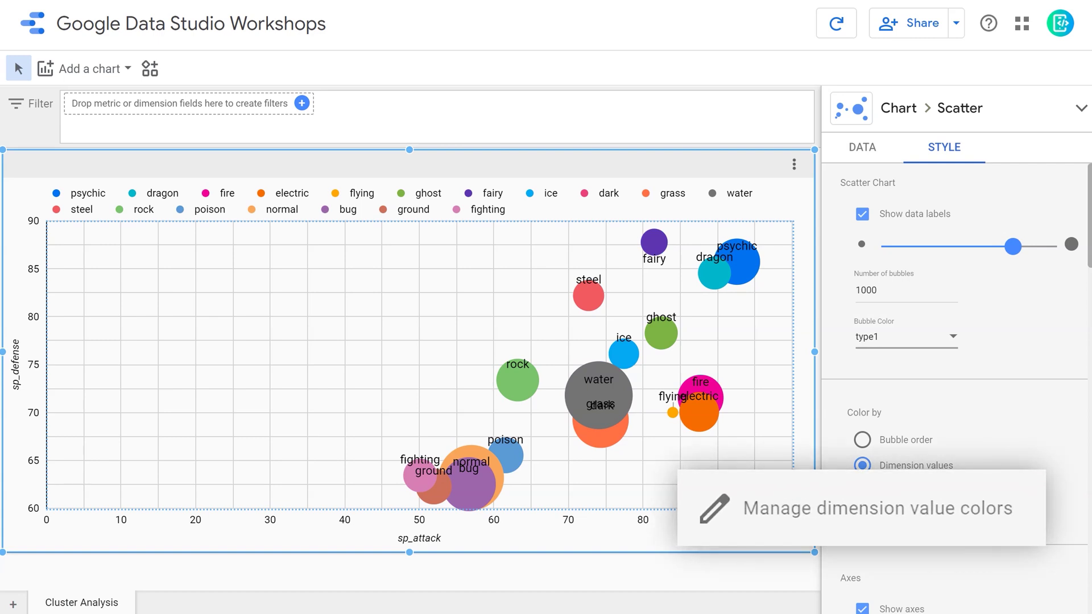
# Recolor the dimension values to suit each type, such as purple psychic, red fire, yellow electric, pink fairy, black dark, blue water and tan fighting
pyautogui.click(881, 507)
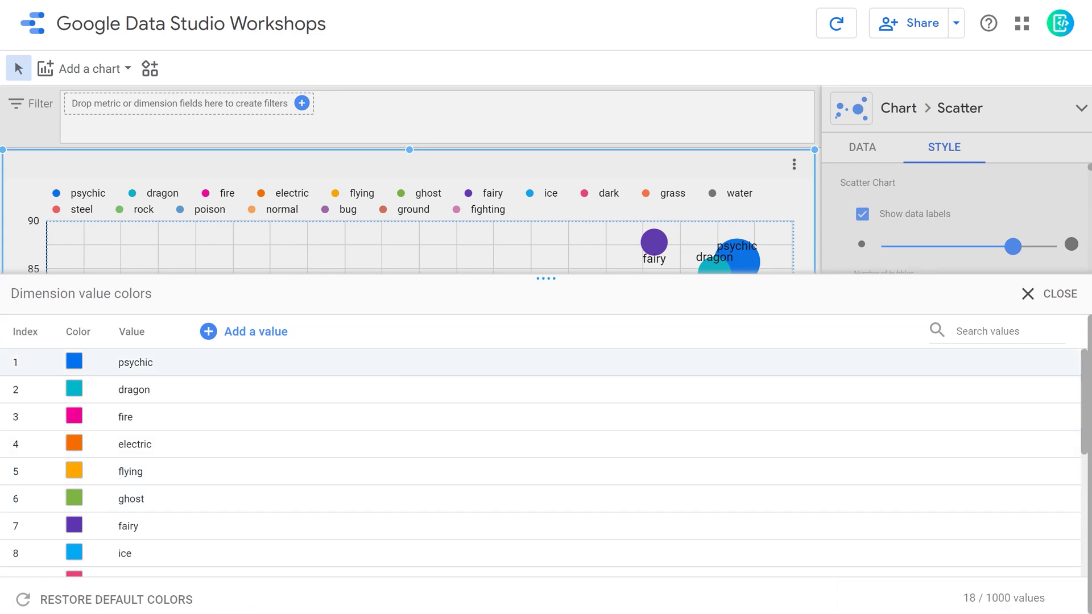
pyautogui.click(74, 361)
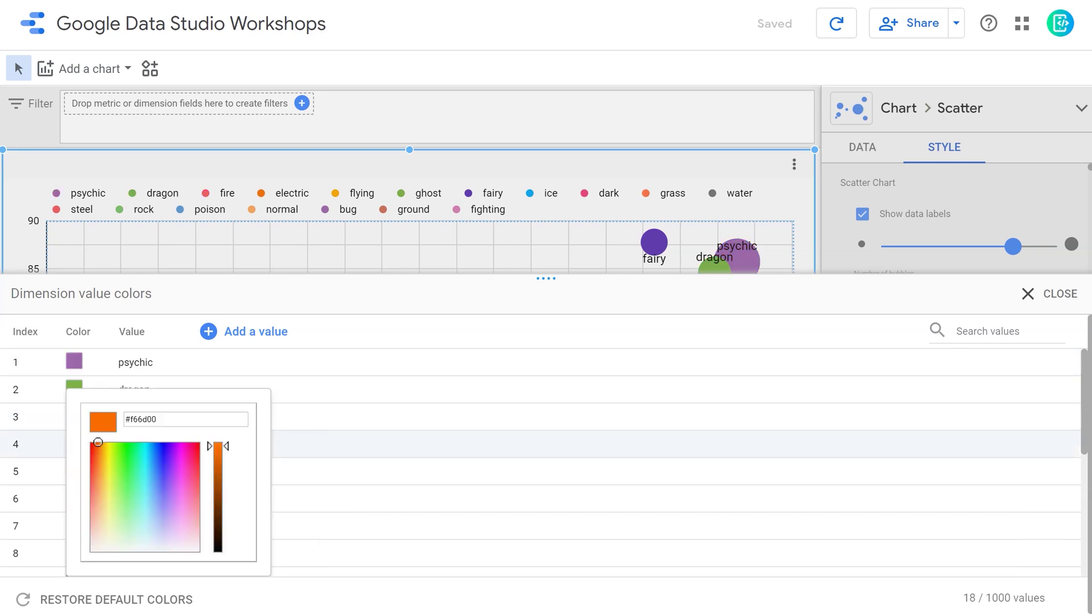
pyautogui.scroll(-2, 540, 464)
pyautogui.scroll(-2, 540, 463)
pyautogui.click(74, 396)
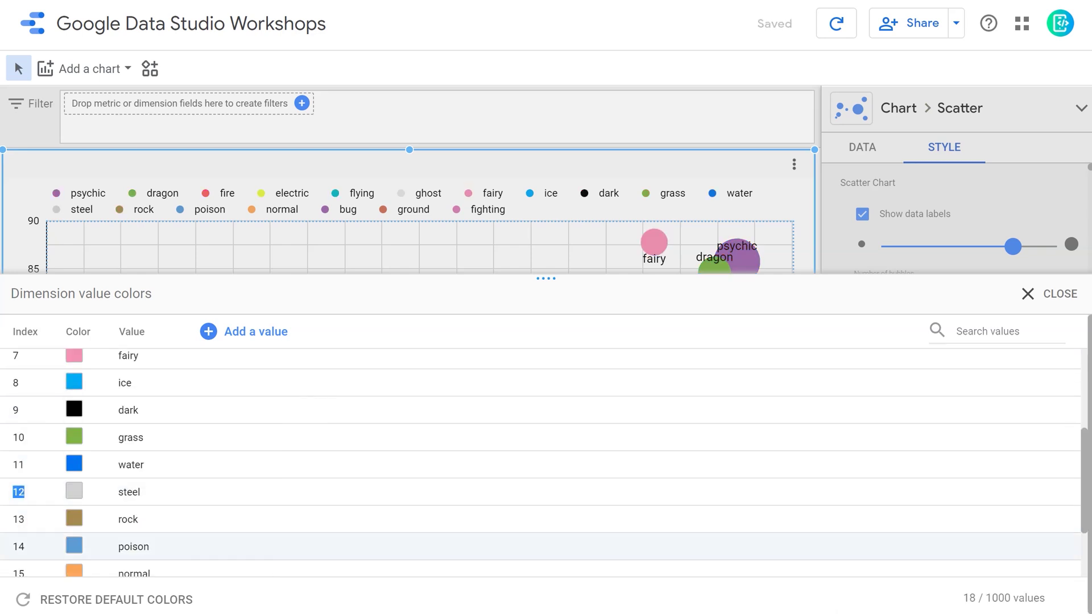
pyautogui.scroll(-2, 540, 464)
pyautogui.click(74, 461)
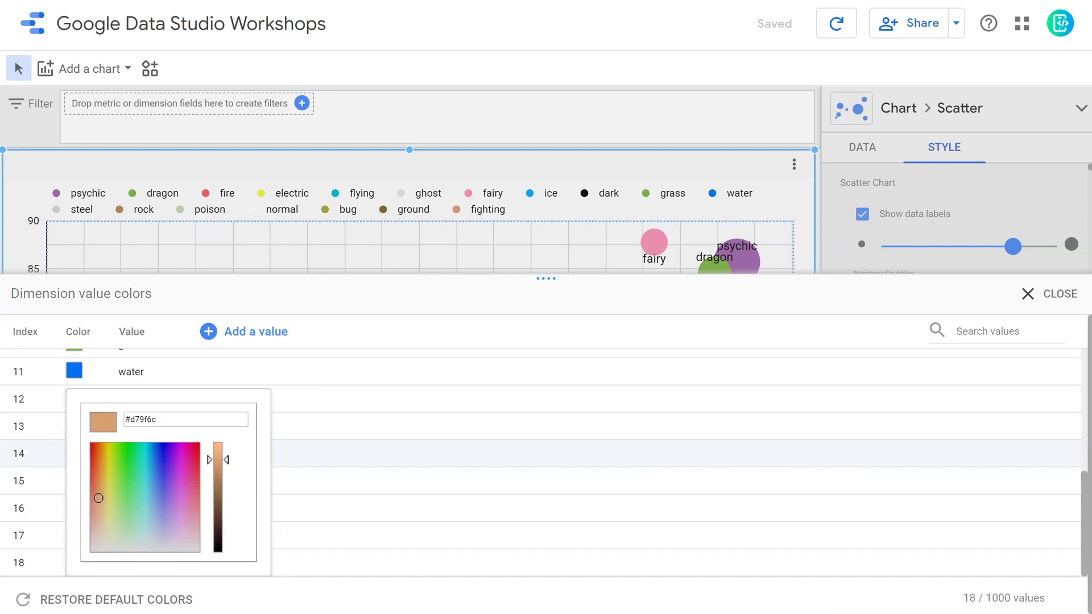
pyautogui.click(1049, 293)
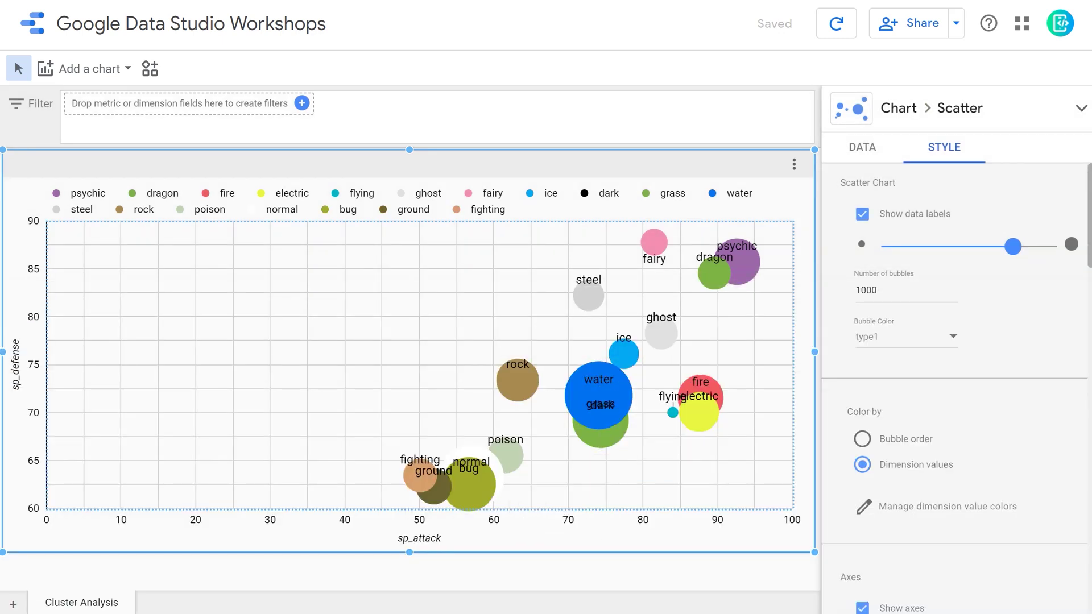
# Try hiding the chart's axes and axis titles in the style settings
pyautogui.scroll(-6, 956, 387)
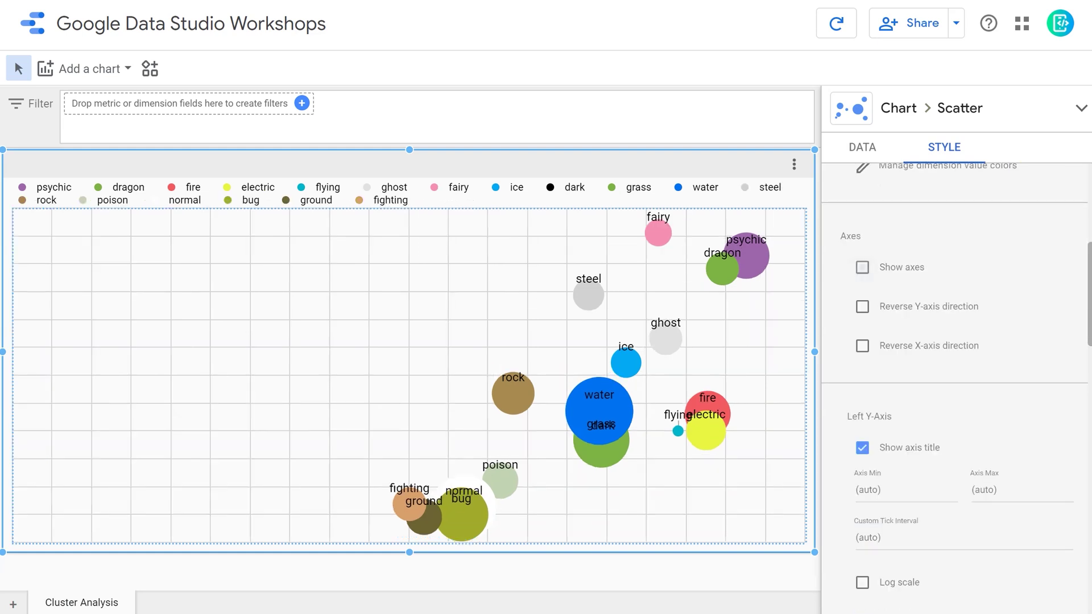
pyautogui.click(863, 447)
pyautogui.click(862, 447)
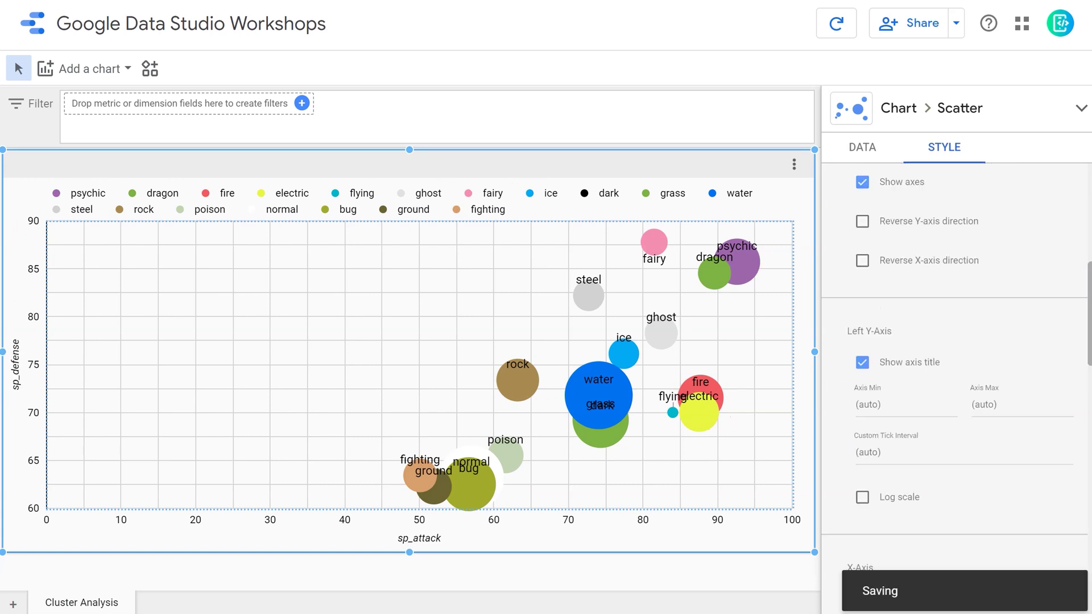
pyautogui.scroll(-5, 862, 433)
pyautogui.click(863, 429)
pyautogui.scroll(-6, 862, 428)
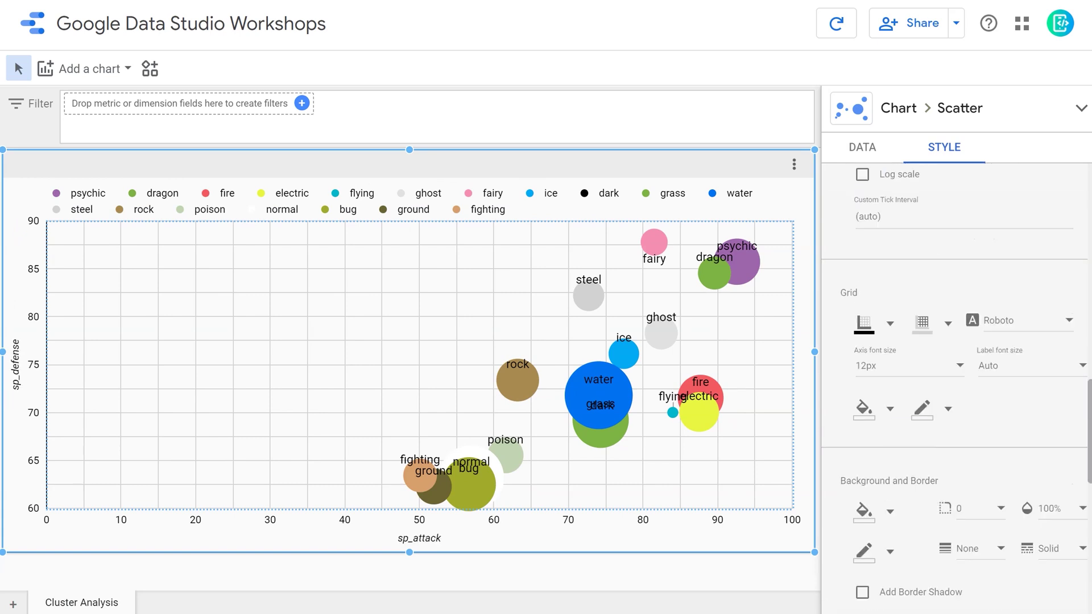
# Try the Droid font for the chart's grid text with an axis font size of 8px
pyautogui.click(1018, 320)
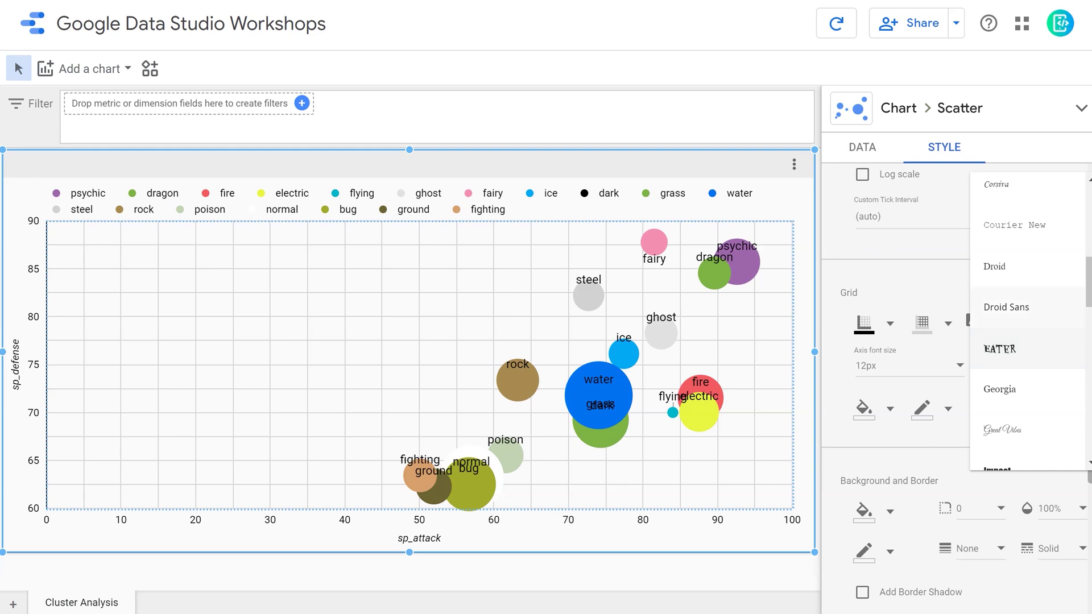
pyautogui.click(1024, 266)
pyautogui.click(910, 366)
pyautogui.scroll(1, 904, 284)
pyautogui.click(868, 244)
# Set the label font size in the grid style settings to 12px
pyautogui.click(1024, 366)
pyautogui.scroll(1, 1018, 171)
pyautogui.click(978, 111)
pyautogui.press('Down')
pyautogui.press('Down')
pyautogui.press('Down')
pyautogui.press('Down')
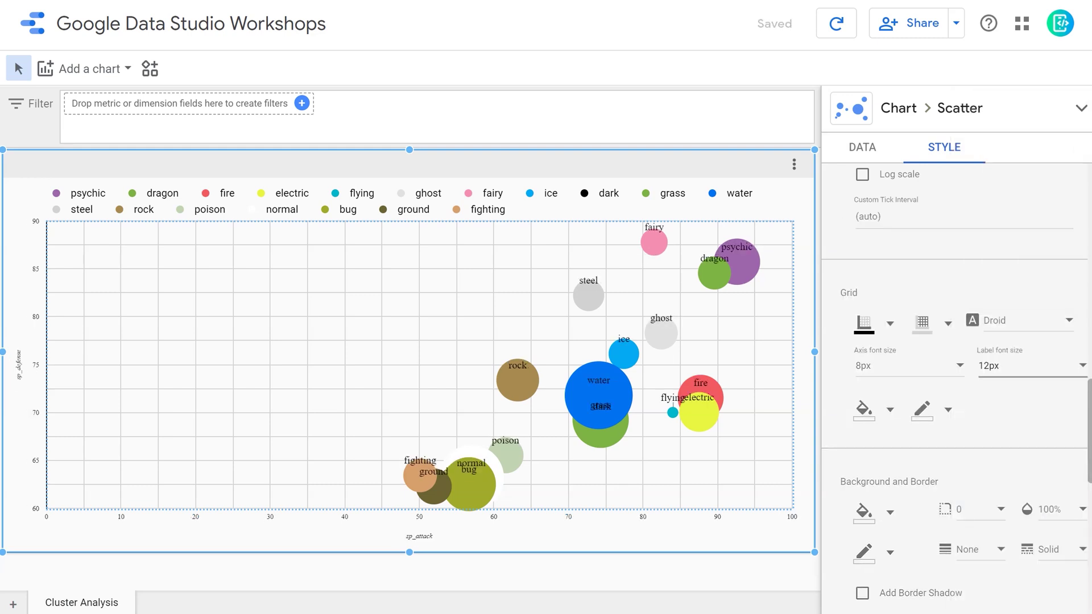
# Set the axis font size to 30px and give the plot area a dark gray border color
pyautogui.click(908, 366)
pyautogui.scroll(-3, 904, 426)
pyautogui.click(867, 354)
pyautogui.click(908, 366)
pyautogui.click(867, 372)
pyautogui.click(922, 409)
pyautogui.click(967, 478)
# Change the grid font family for the axes and labels to Bubblegum Sans
pyautogui.click(1018, 320)
pyautogui.scroll(3, 1012, 341)
pyautogui.click(999, 290)
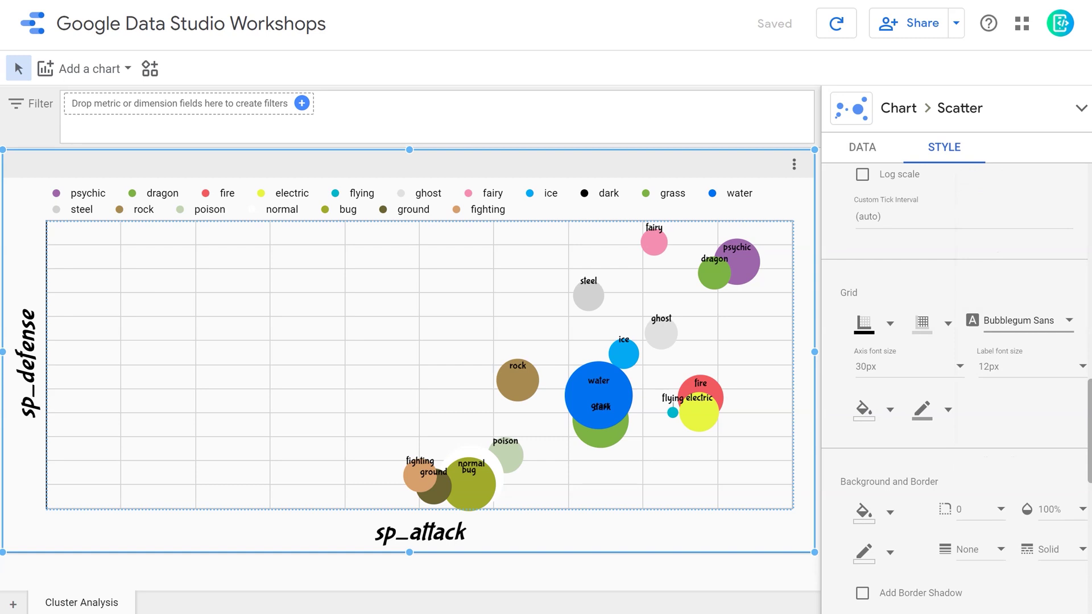
# Set the legend text to the Bubblegum Sans font at 16px
pyautogui.scroll(-3, 955, 398)
pyautogui.click(1012, 520)
pyautogui.scroll(5, 1016, 455)
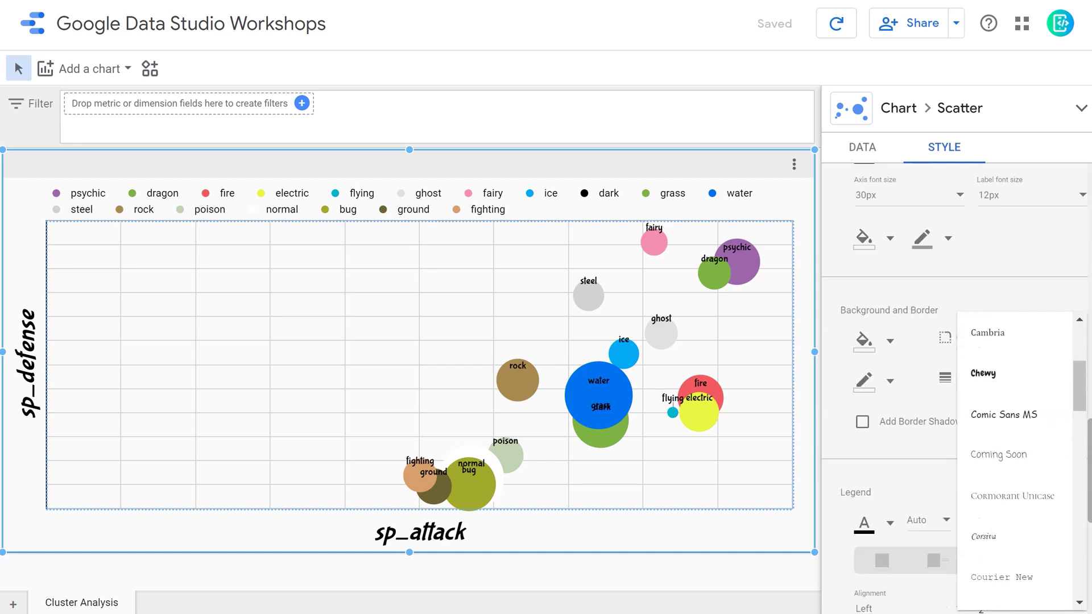
pyautogui.click(999, 421)
pyautogui.click(927, 520)
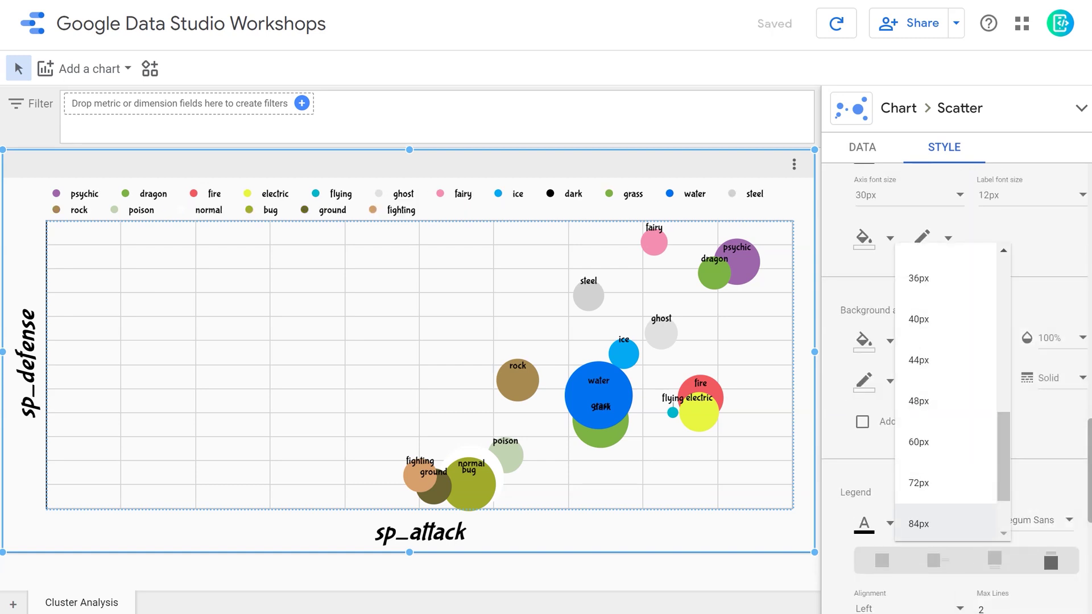
pyautogui.scroll(5, 944, 418)
pyautogui.click(944, 418)
# Set the chart header to Do not show and return to the chart's data settings
pyautogui.scroll(-2, 955, 387)
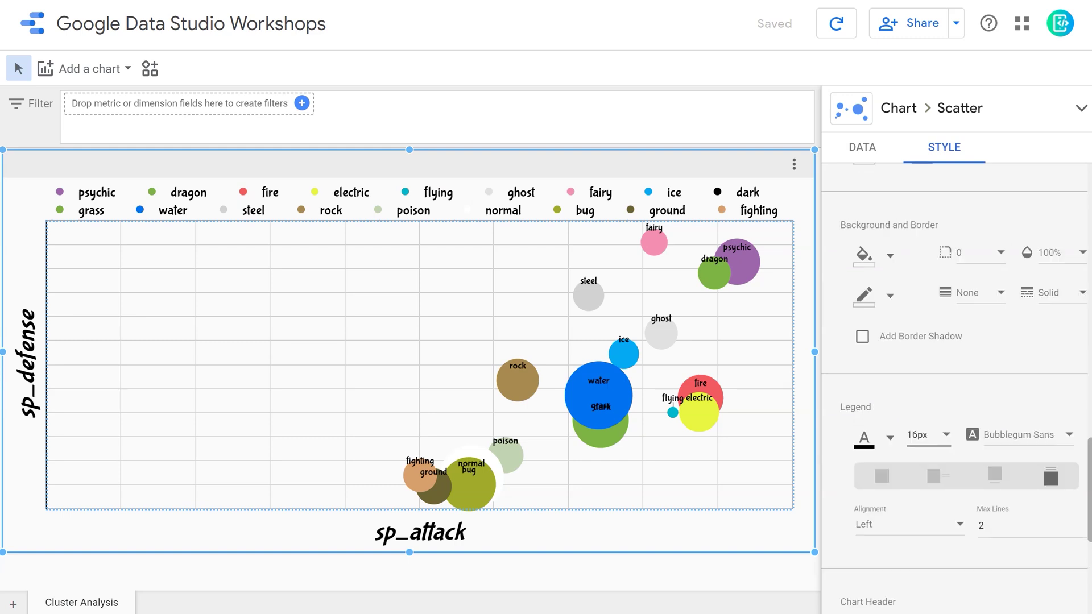
pyautogui.scroll(-5, 956, 387)
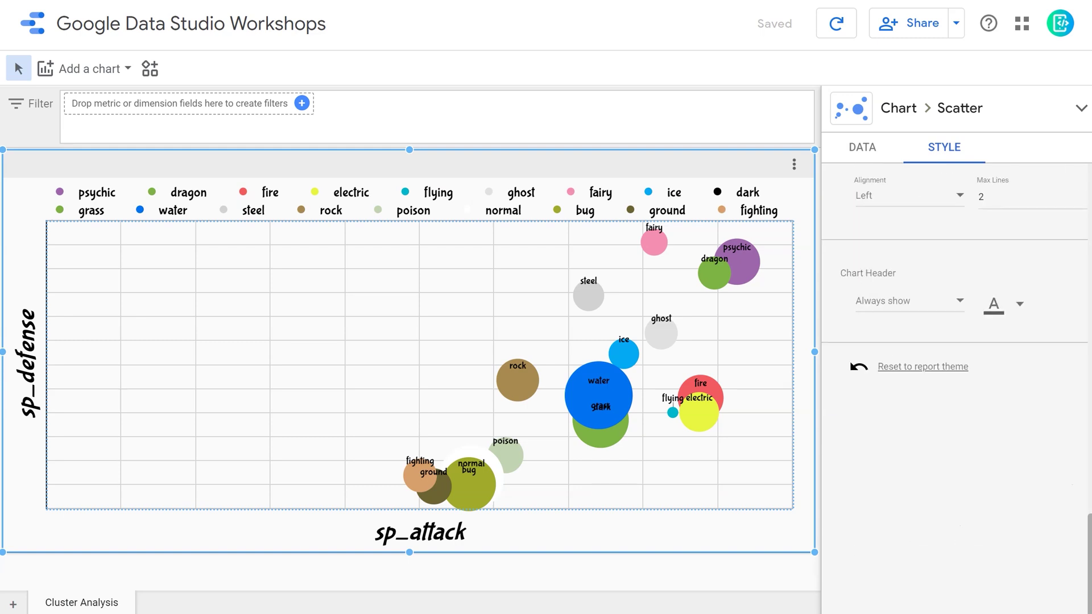
pyautogui.click(909, 301)
pyautogui.click(882, 256)
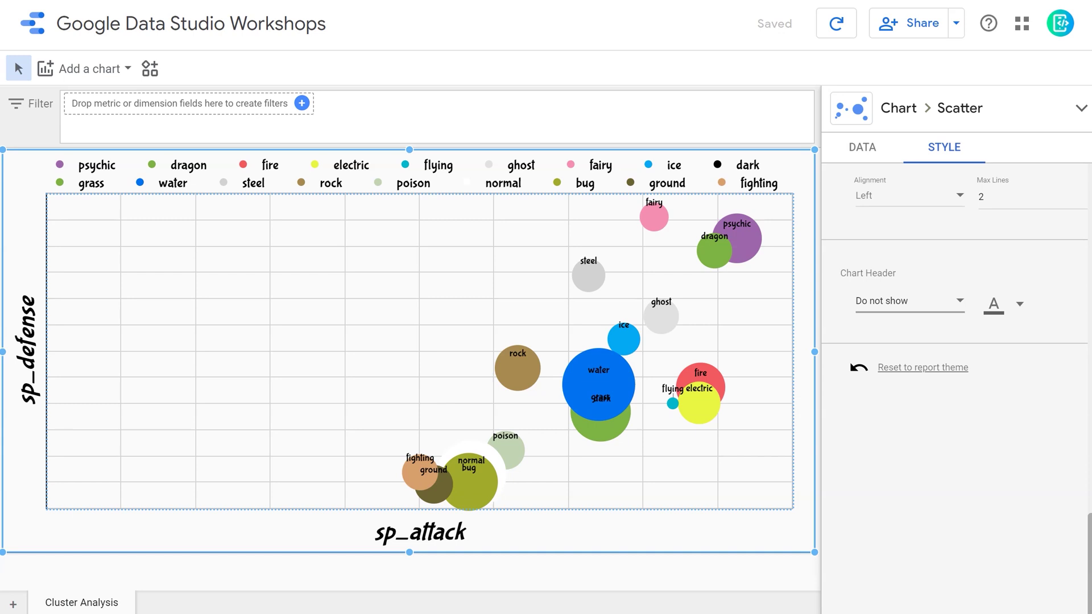
pyautogui.click(863, 146)
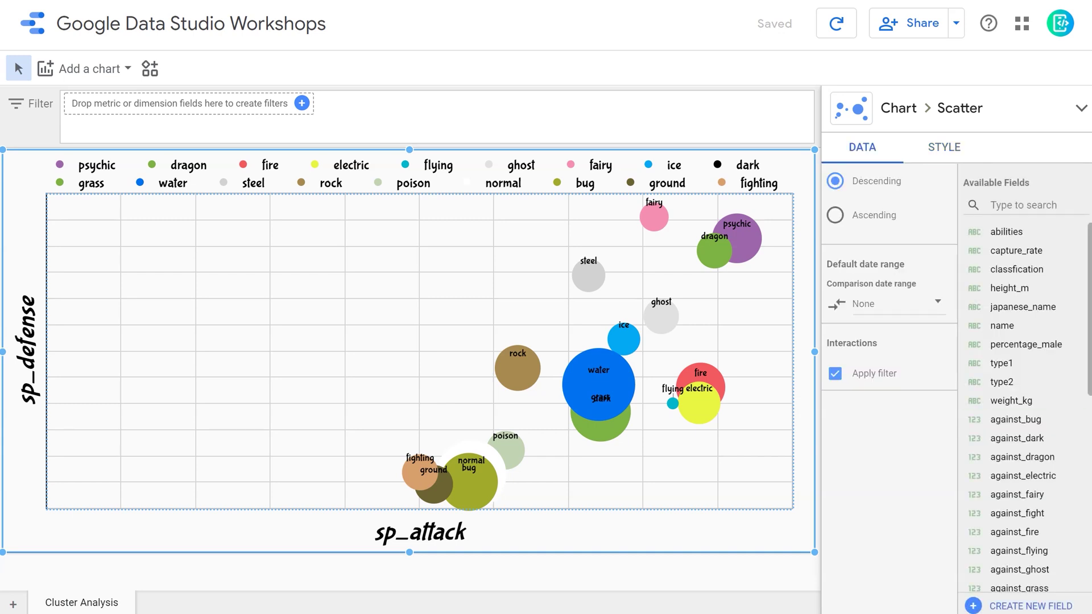